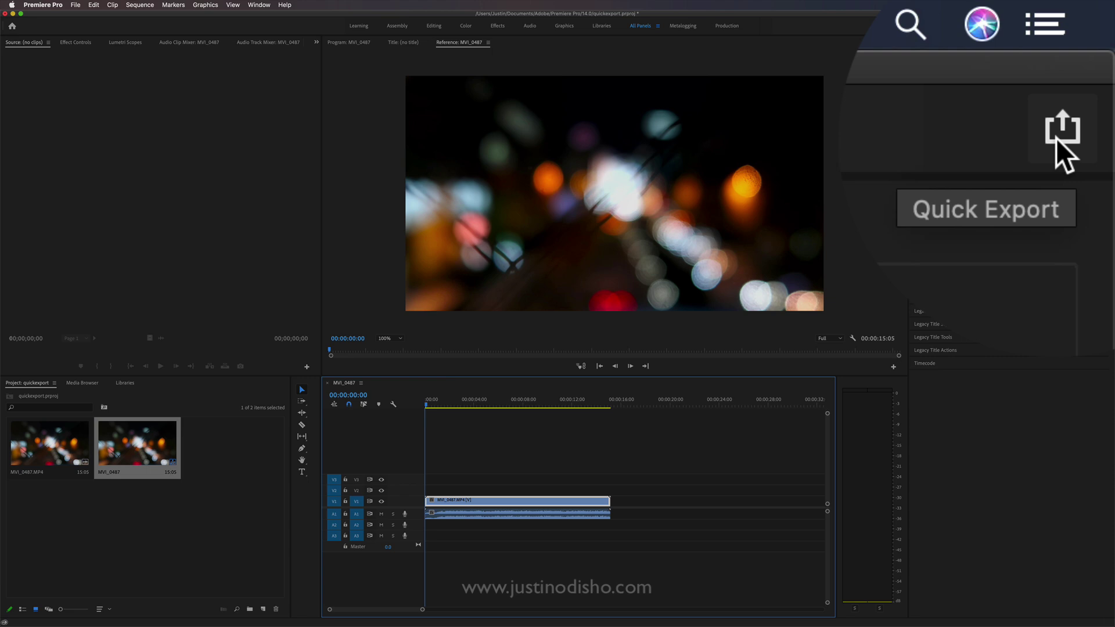
Choose the High Quality 1080p HD preset in Quick Export, keeping MVI_0487.mp4 on the Desktop
{"action": "left_click", "coordinate": [1101, 30]}
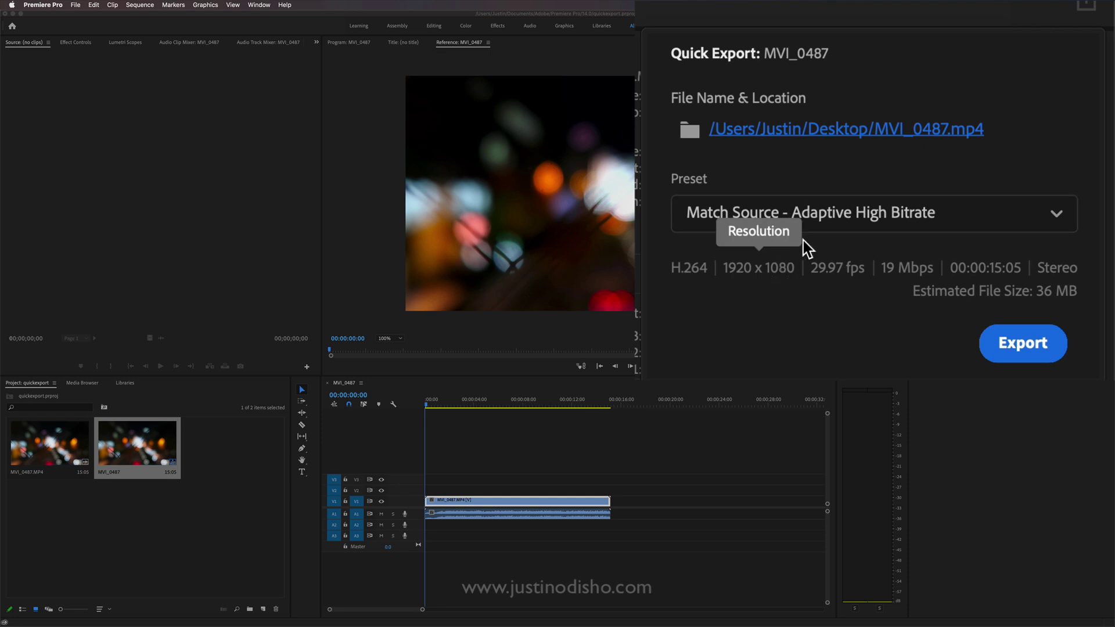
{"action": "left_click", "coordinate": [851, 216]}
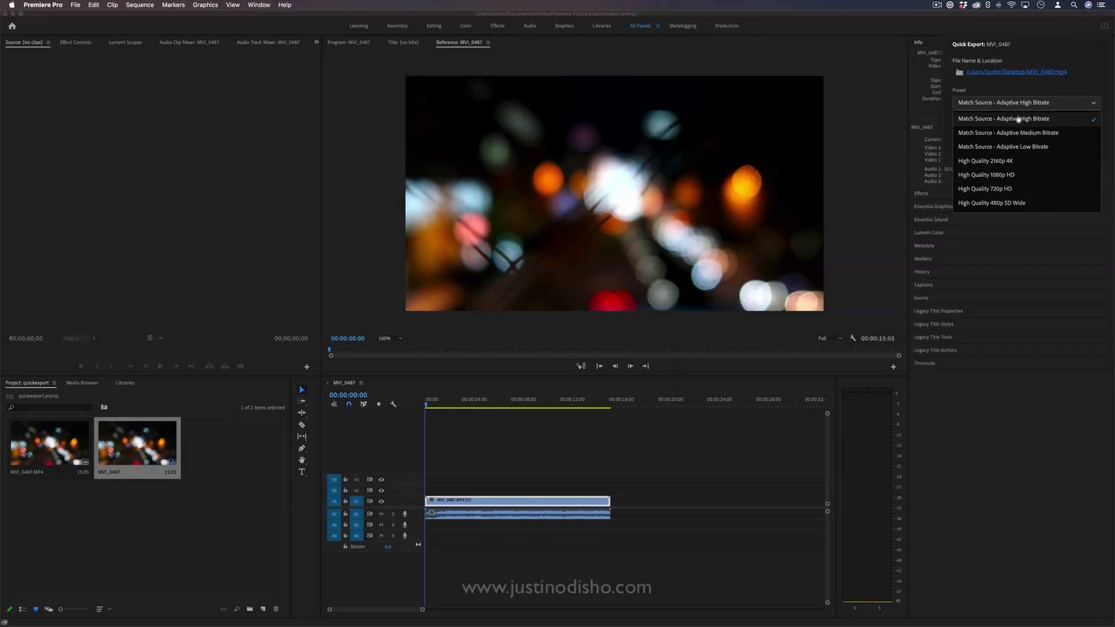
{"action": "left_click", "coordinate": [1016, 117]}
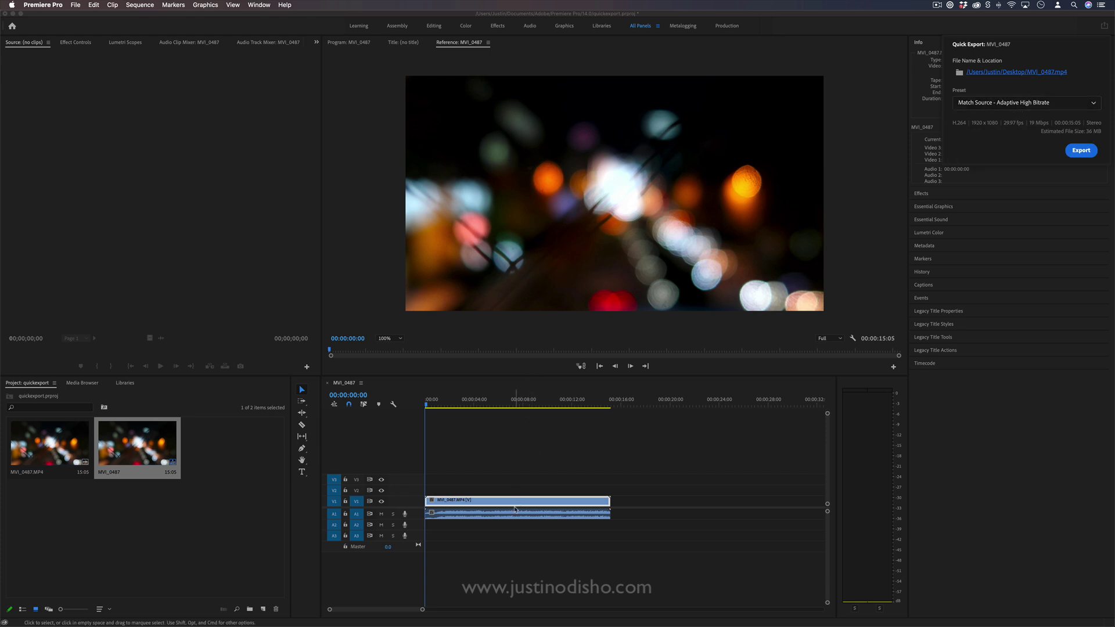
{"action": "left_click", "coordinate": [1029, 103]}
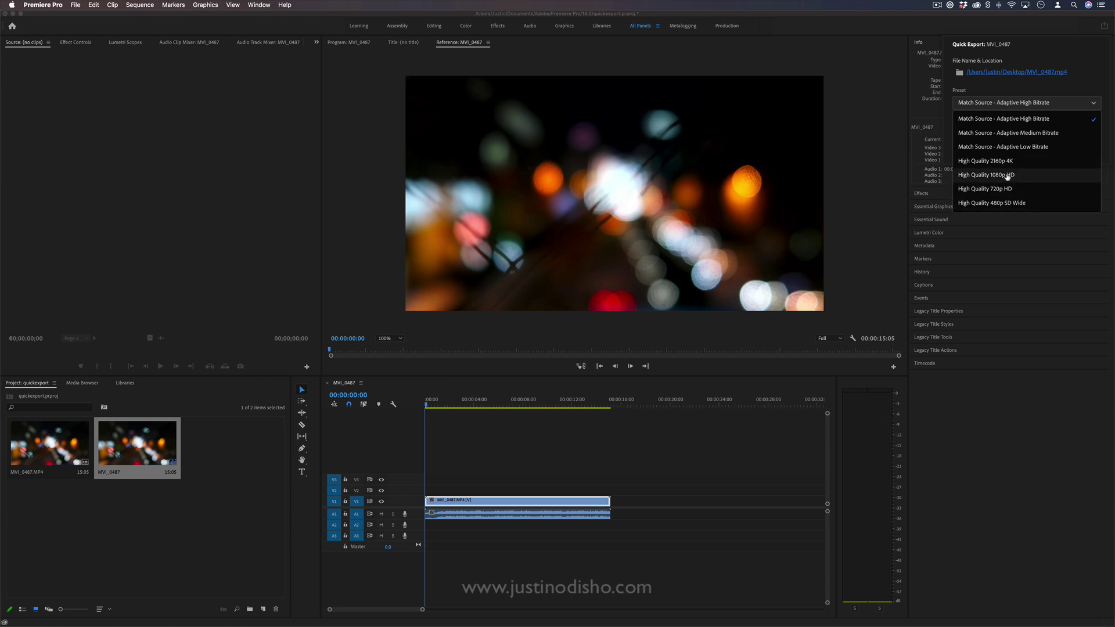
{"action": "left_click", "coordinate": [1013, 174]}
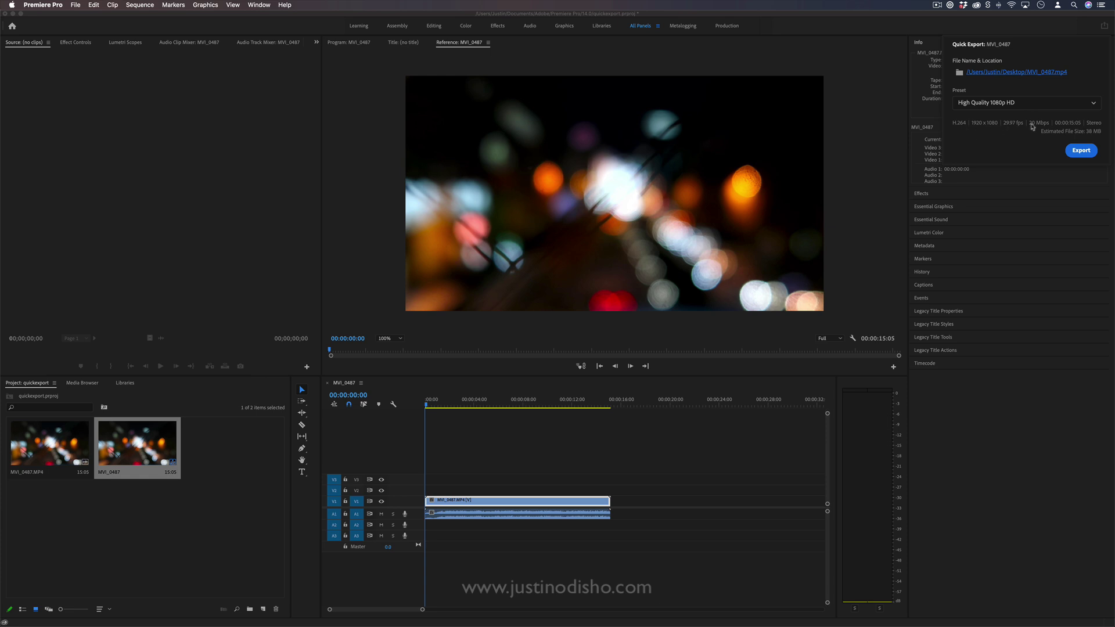
Export MVI_0487 to the Desktop as MVI_0487.mp4, then click an empty timeline area
{"action": "left_click", "coordinate": [1081, 150]}
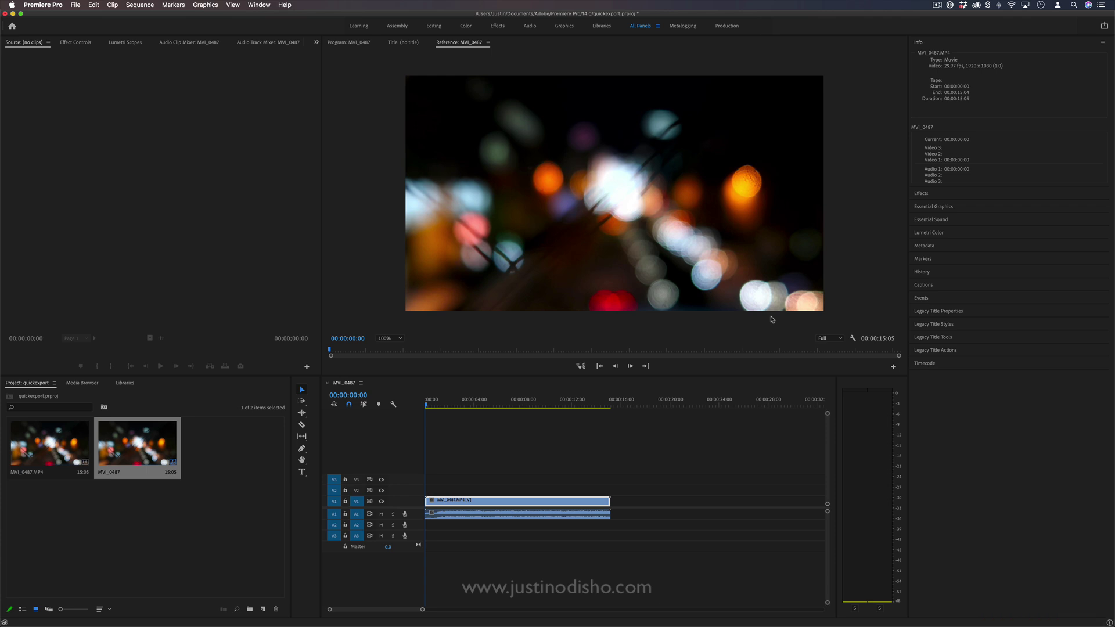
{"action": "left_click", "coordinate": [488, 449]}
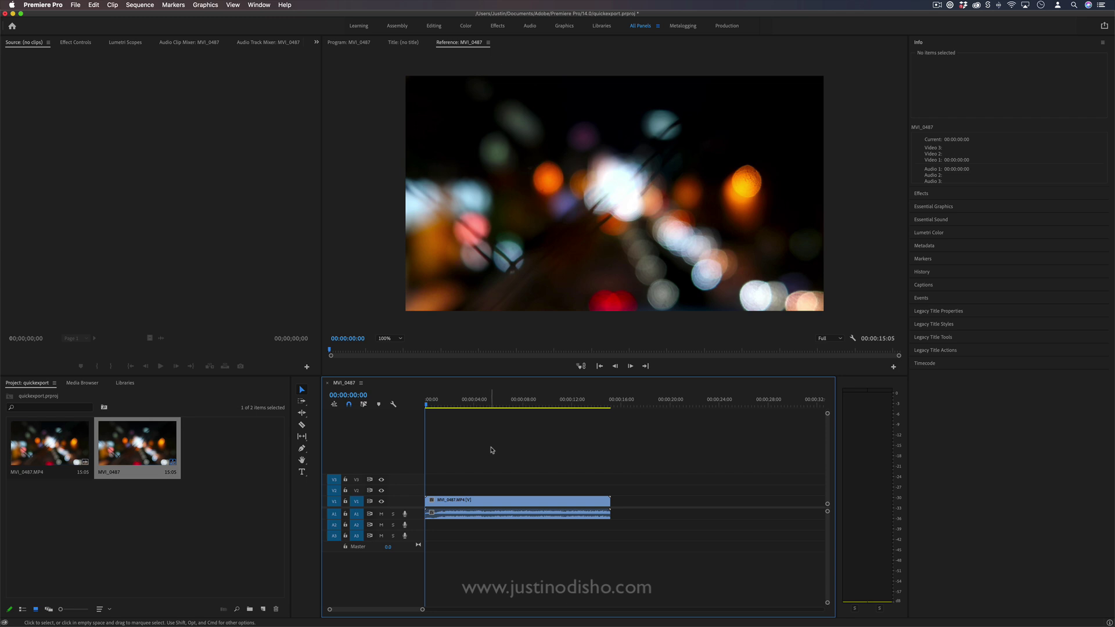
{"action": "left_click", "coordinate": [76, 4]}
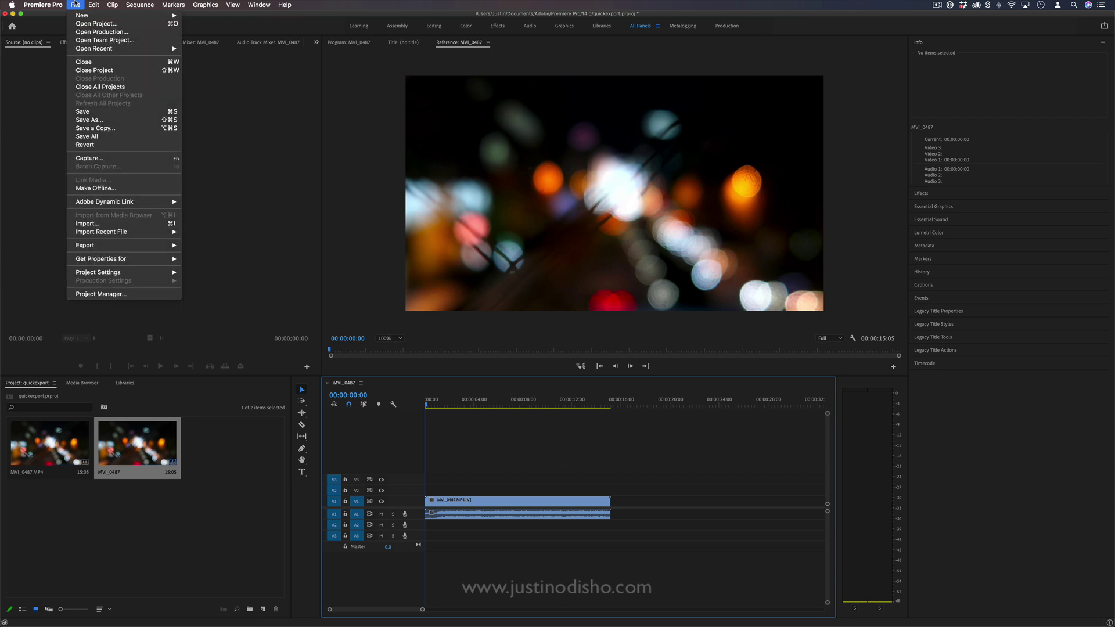
{"action": "mouse_move", "coordinate": [105, 245]}
{"action": "left_click", "coordinate": [203, 245]}
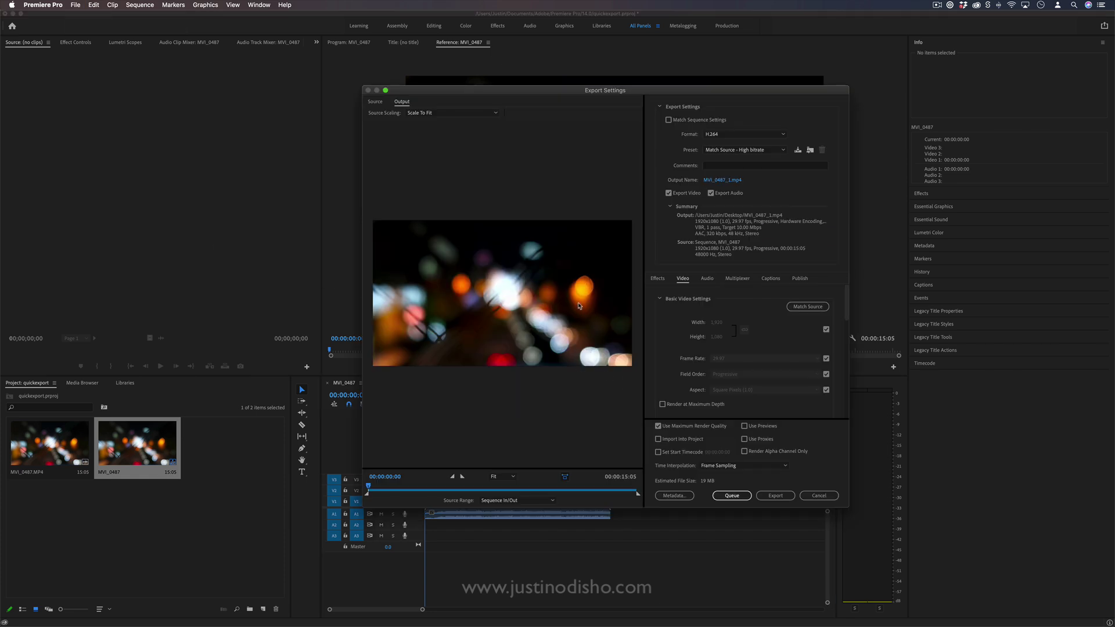
{"action": "left_click", "coordinate": [740, 153]}
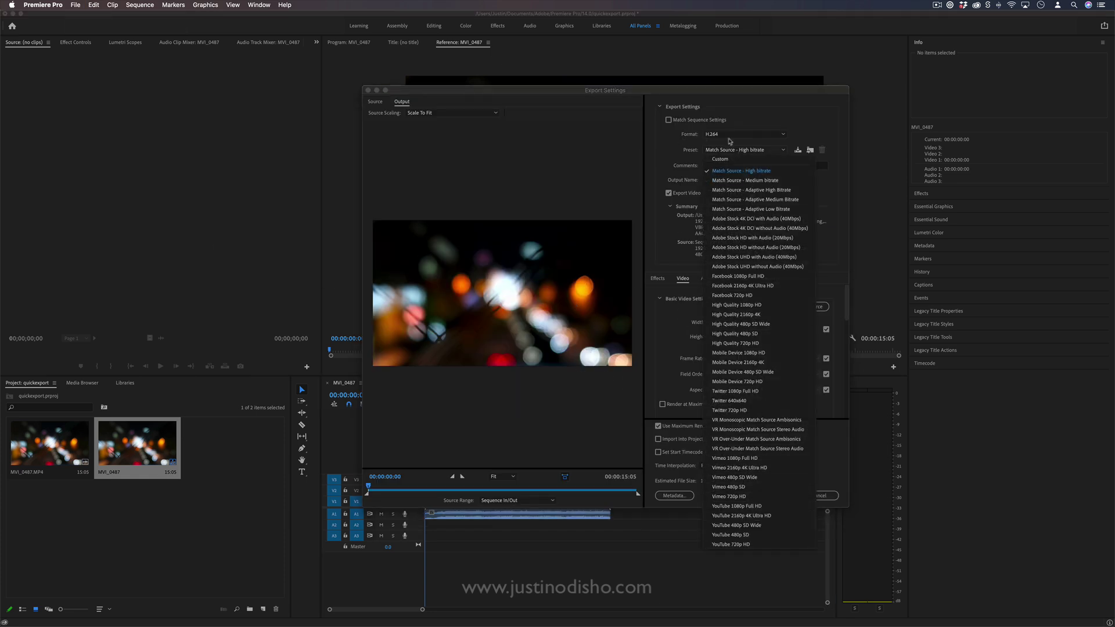
{"action": "left_click", "coordinate": [742, 135]}
{"action": "left_click", "coordinate": [743, 136]}
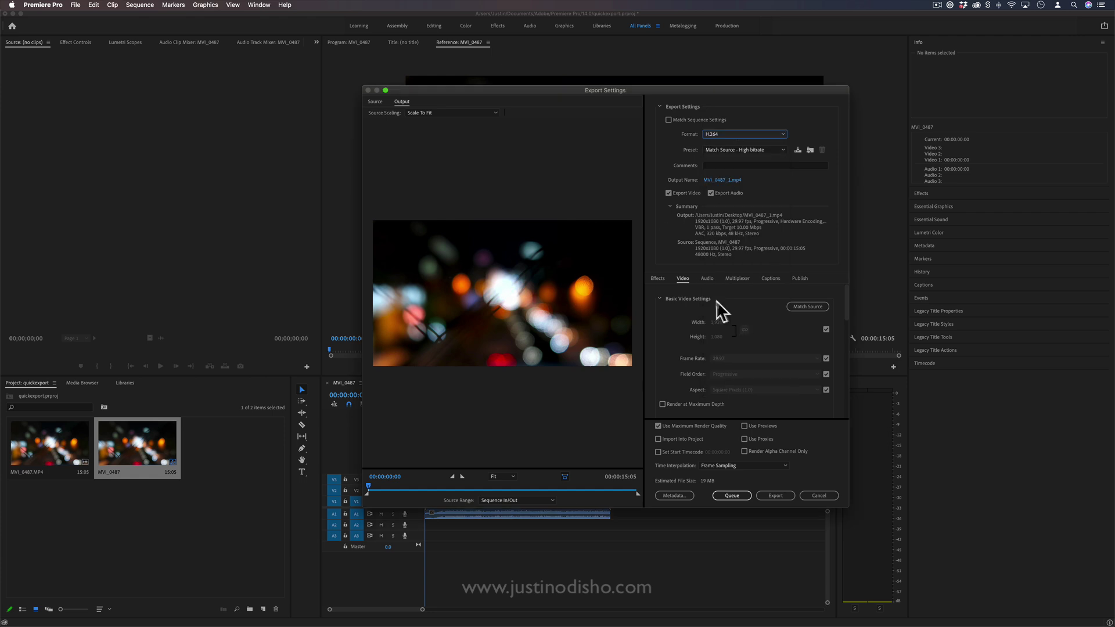
{"action": "left_click", "coordinate": [707, 278]}
{"action": "left_click", "coordinate": [684, 279]}
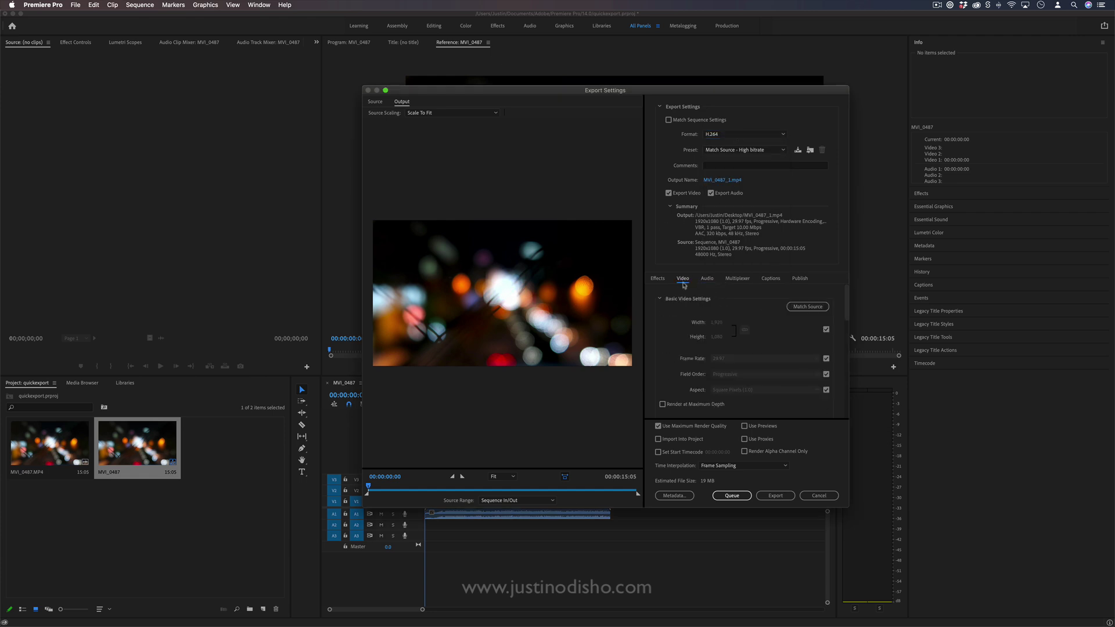
{"action": "left_click", "coordinate": [739, 498]}
{"action": "left_click", "coordinate": [820, 494]}
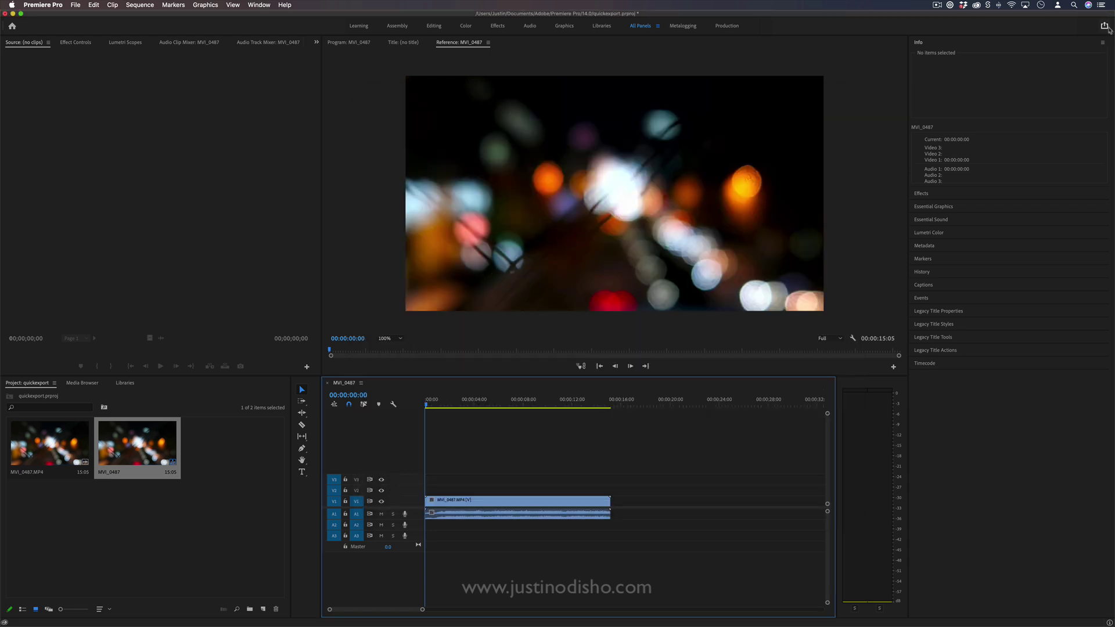